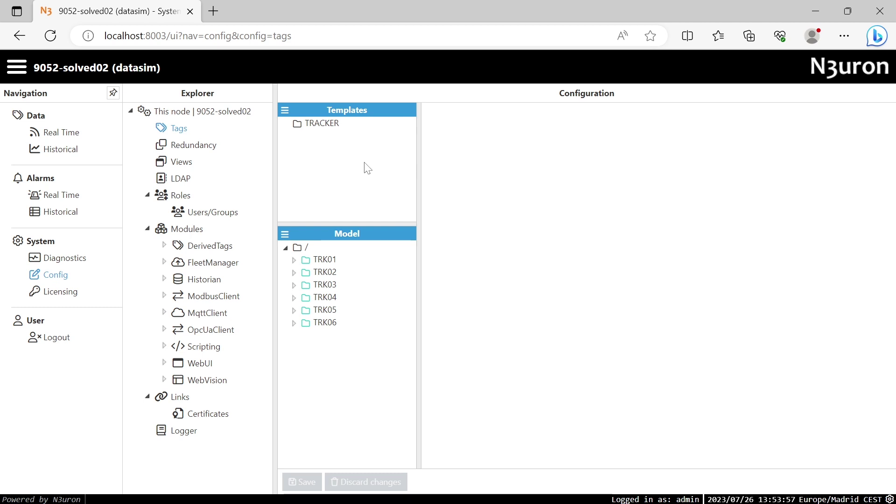
# - Review the TRACKER template, its TRK01 instance in the model, and the real-time tag list
pyautogui.click(322, 125)
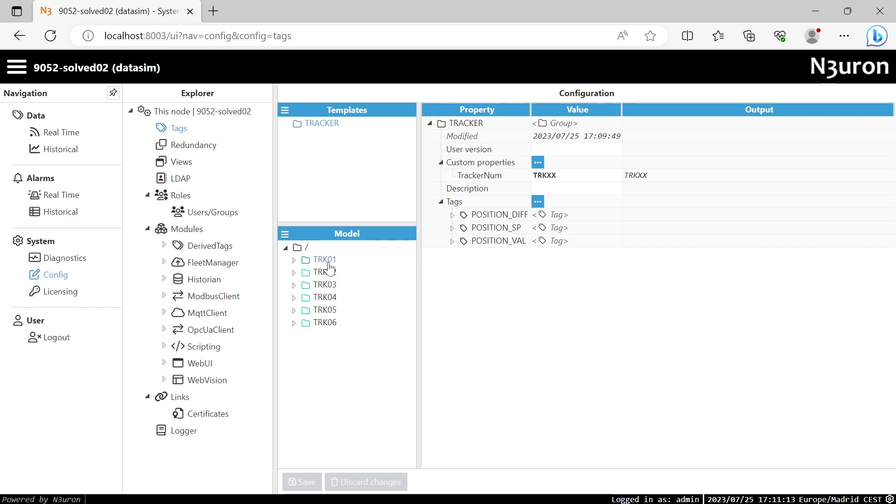
pyautogui.click(328, 263)
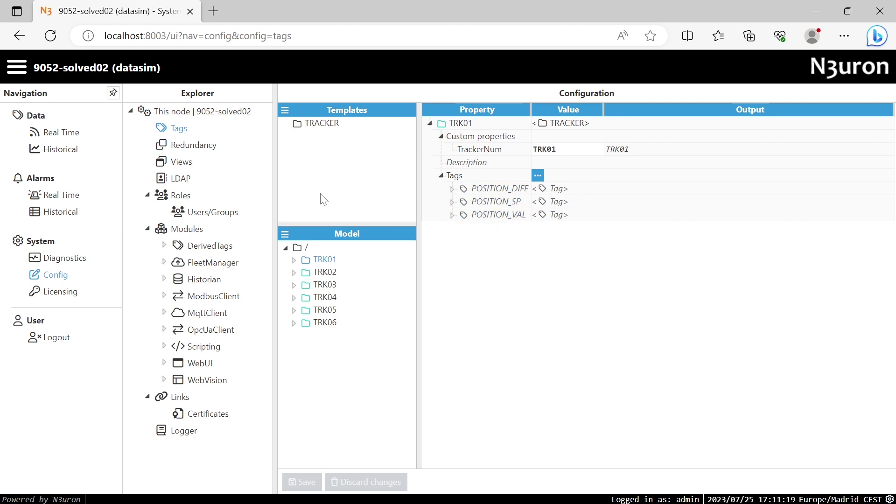
pyautogui.click(70, 133)
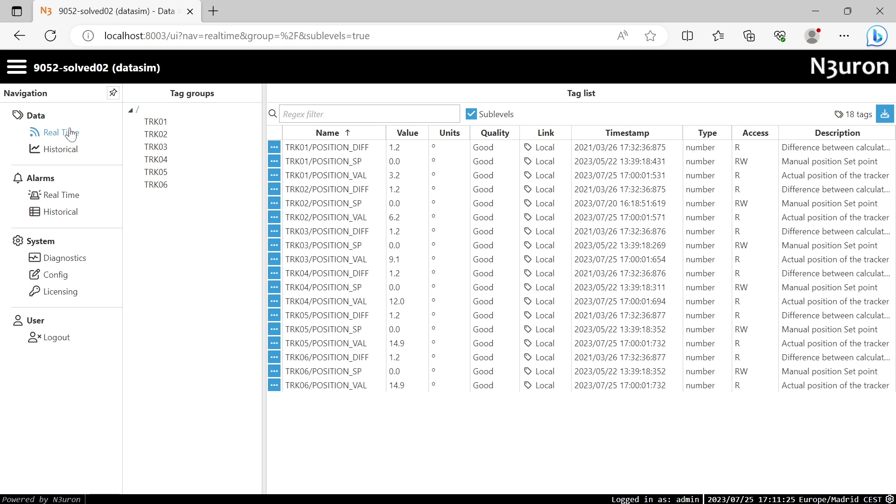
# - Return to the tag configuration and examine the source Node ID expression of TRK01's POSITION_DIFF tag
pyautogui.click(52, 281)
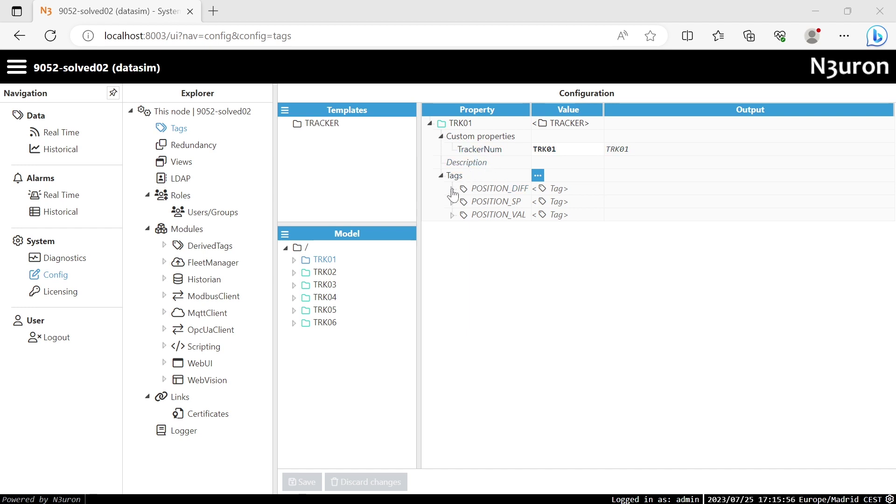
pyautogui.click(452, 189)
pyautogui.click(463, 320)
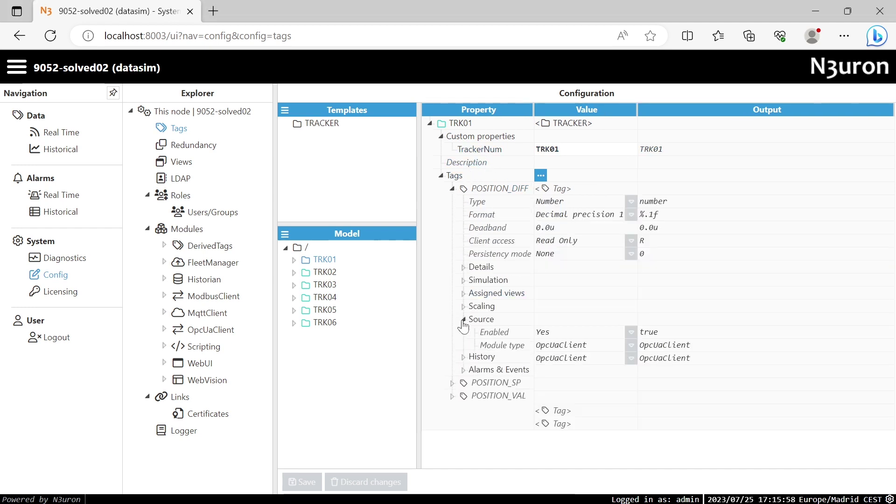
pyautogui.click(475, 373)
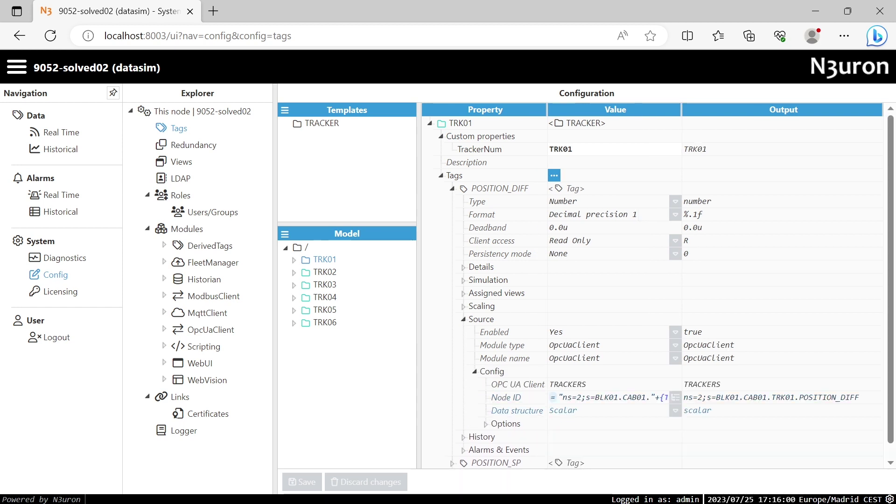
pyautogui.click(650, 397)
pyautogui.press('Right')
pyautogui.press('Right')
pyautogui.press('Right')
pyautogui.press('Right')
pyautogui.press('Right')
pyautogui.press('Right')
pyautogui.press('Right')
pyautogui.press('Right')
pyautogui.press('Right')
pyautogui.press('Right')
pyautogui.press('Right')
pyautogui.press('Right')
pyautogui.press('Right')
pyautogui.press('Right')
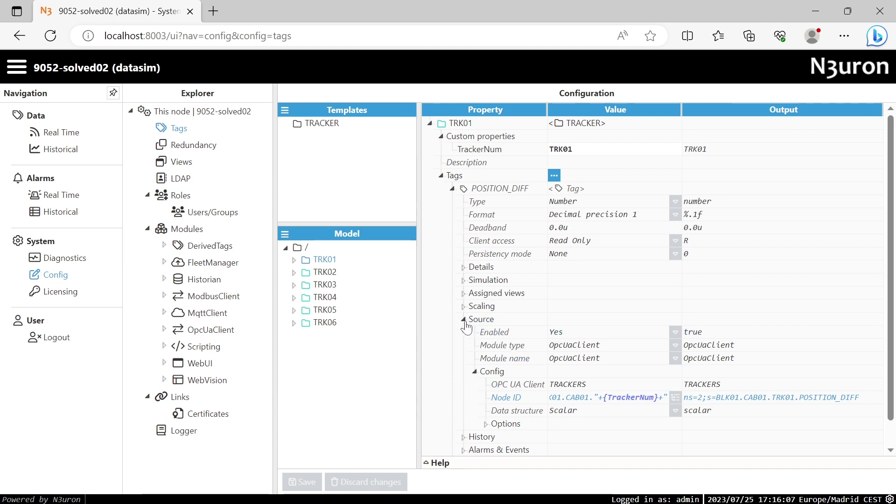
pyautogui.click(464, 321)
pyautogui.click(452, 189)
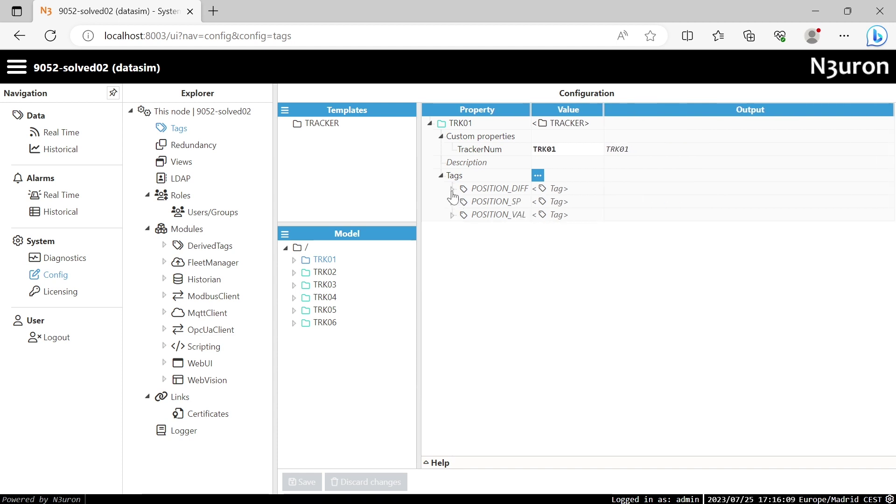
# - Add a new tag named ALARM_SETPOINT to the TRACKER template
pyautogui.click(332, 128)
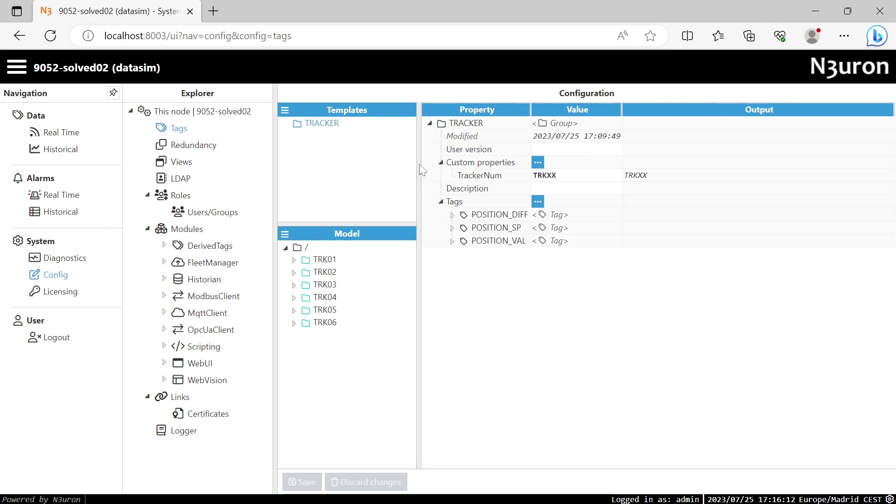
pyautogui.click(537, 202)
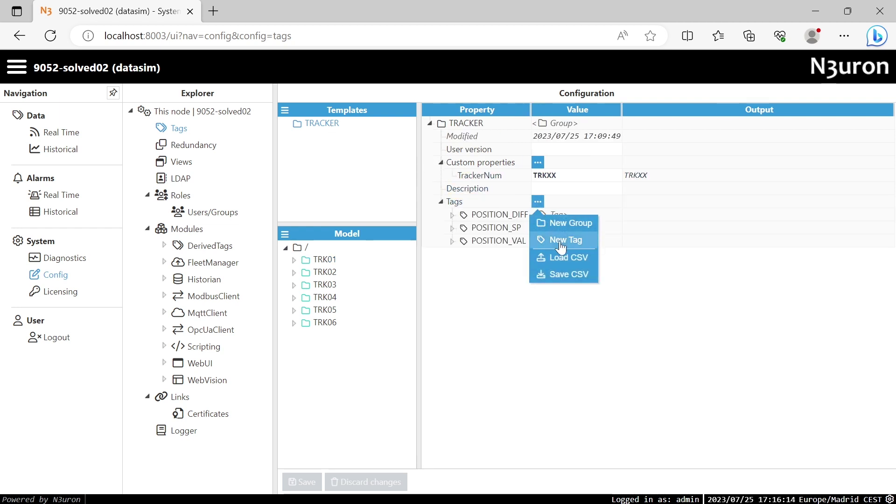
pyautogui.click(562, 240)
pyautogui.write('ALAR')
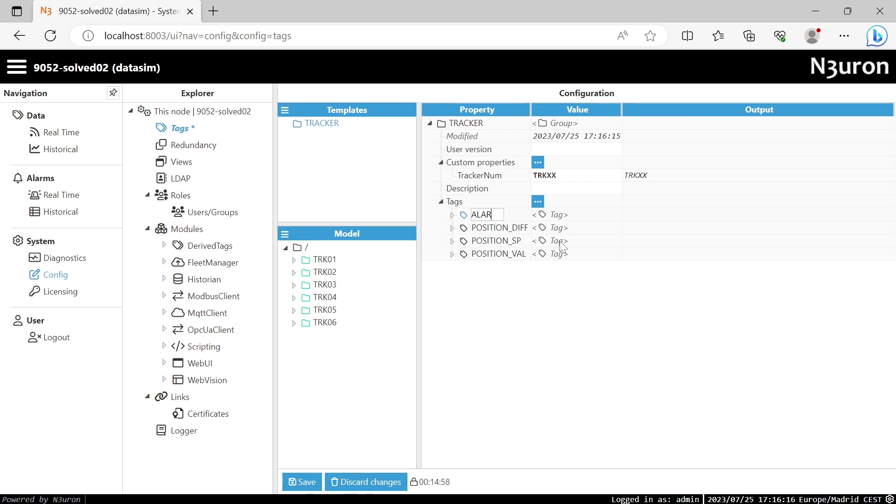
pyautogui.write('M_SETPOI')
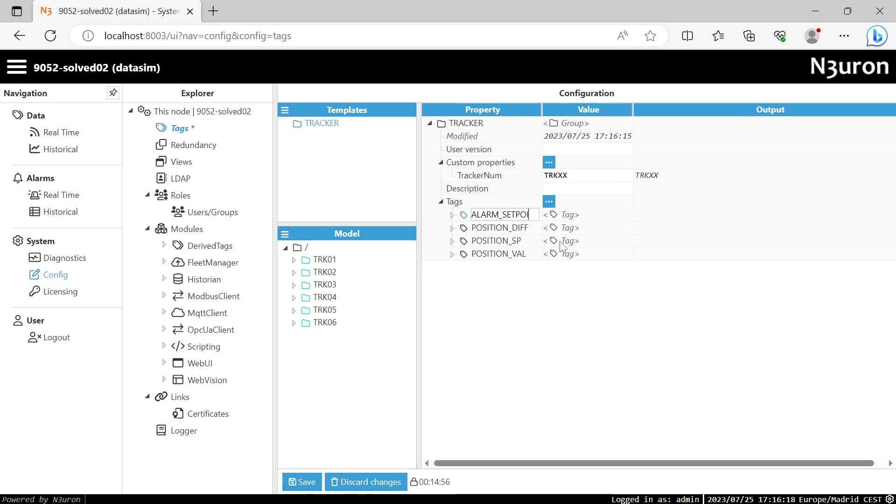
pyautogui.write('NT')
pyautogui.press('Return')
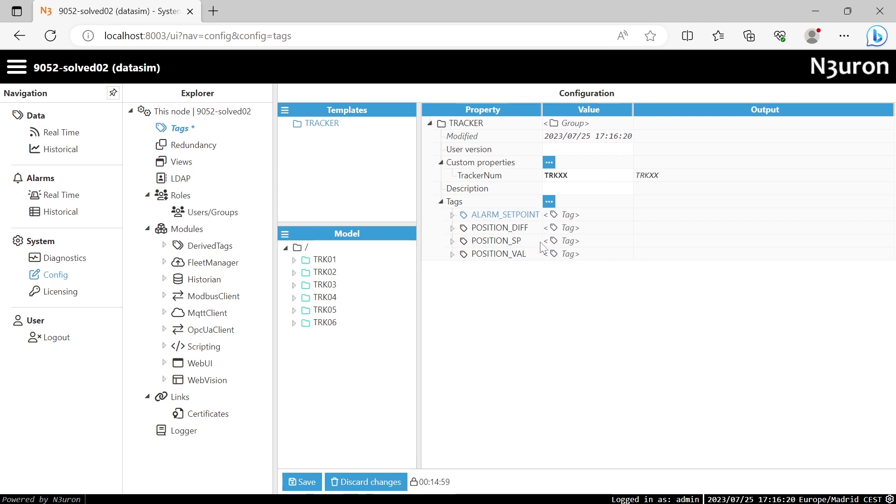
# - Set the persistency mode of the ALARM_SETPOINT tag to Memory
pyautogui.click(451, 215)
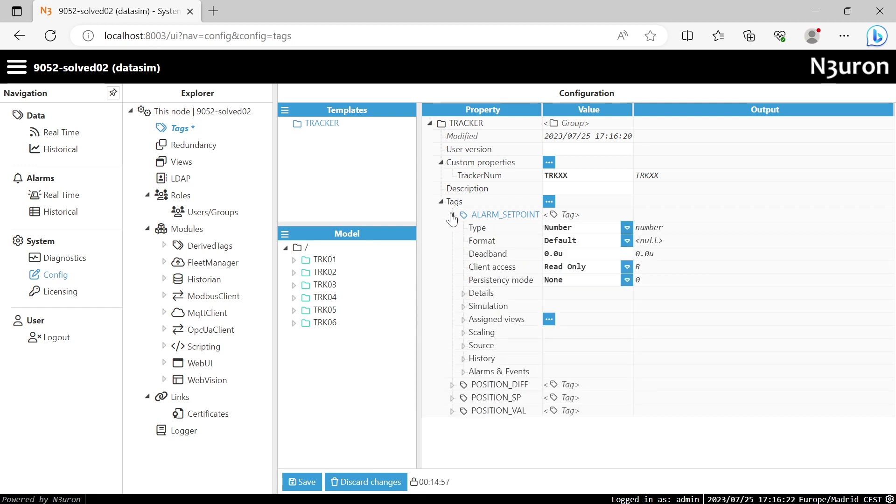
pyautogui.click(627, 279)
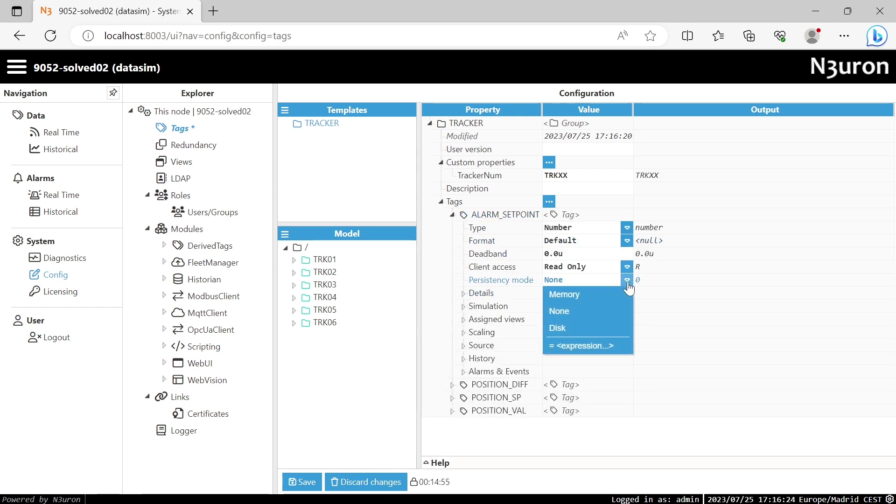
pyautogui.click(623, 289)
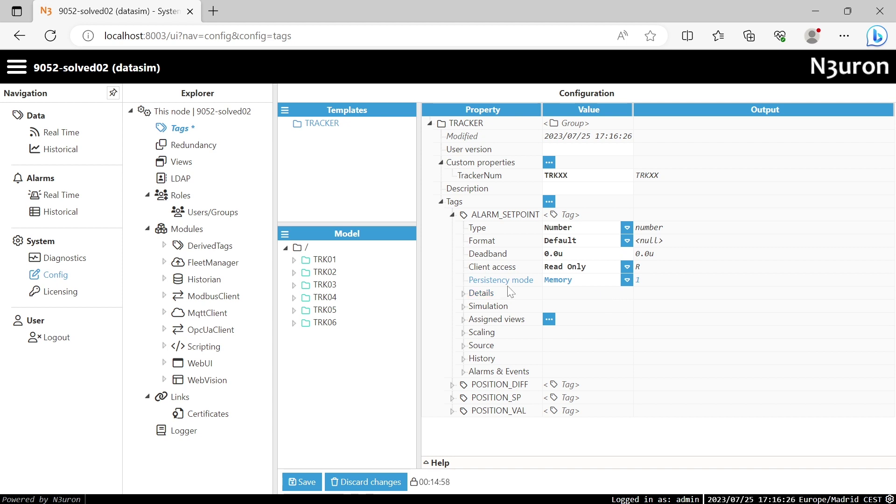
# - Set the default value of the ALARM_SETPOINT tag to 70 in its details
pyautogui.click(464, 293)
pyautogui.click(551, 332)
pyautogui.press('BackSpace')
pyautogui.press('BackSpace')
pyautogui.press('BackSpace')
pyautogui.press('BackSpace')
pyautogui.press('BackSpace')
pyautogui.press('BackSpace')
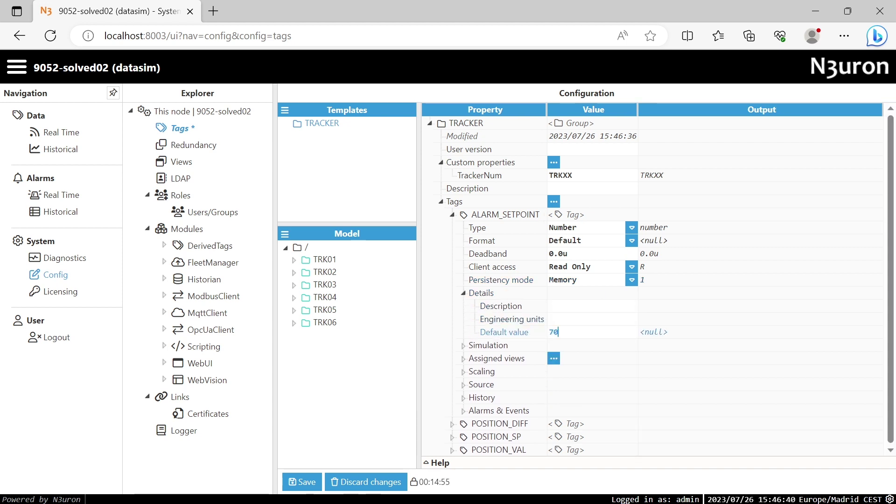
pyautogui.write('70')
pyautogui.press('Return')
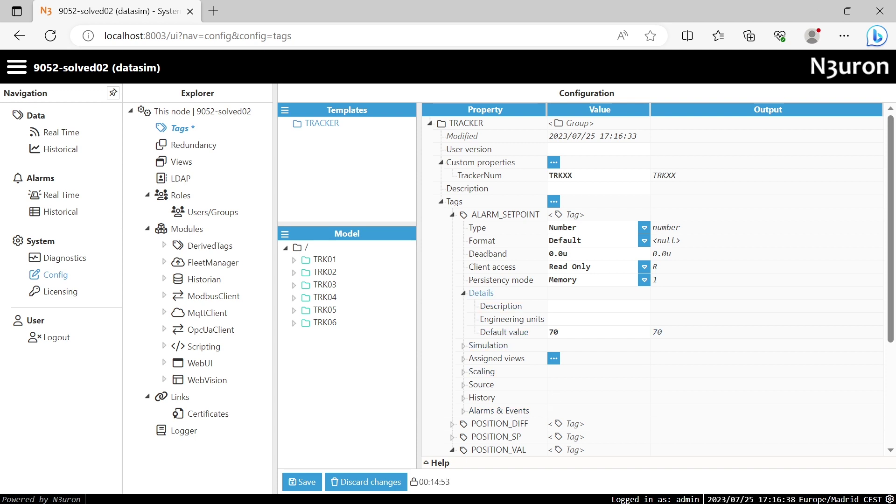
# - Examine the options for adding alarms to the TRACKER template's POSITION_VAL tag
pyautogui.moveTo(889, 301); pyautogui.dragTo(880, 405)
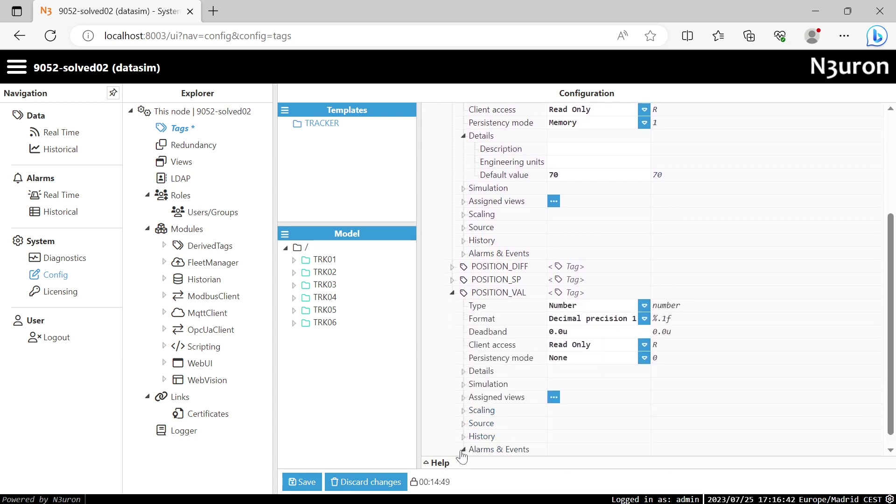
pyautogui.click(496, 449)
pyautogui.click(554, 450)
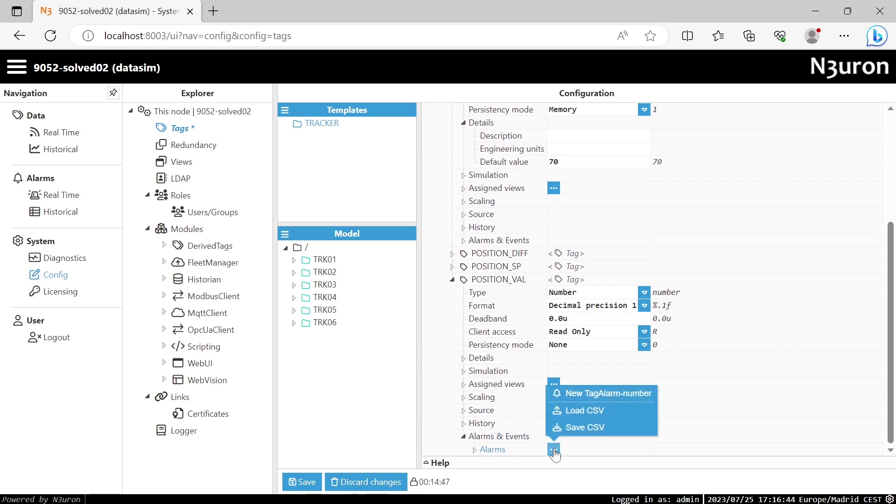
pyautogui.click(585, 402)
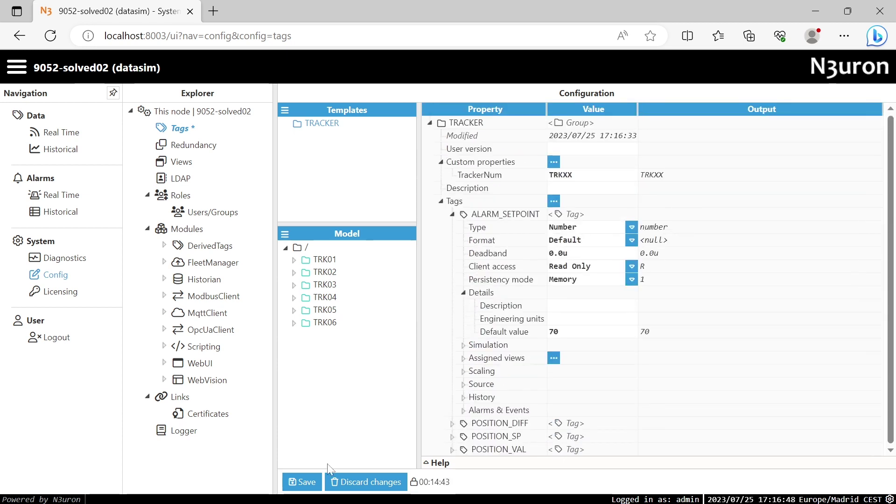
# - Save the TRACKER template changes and collapse the ALARM_SETPOINT tag's properties
pyautogui.hotkey('ctrl', 's')
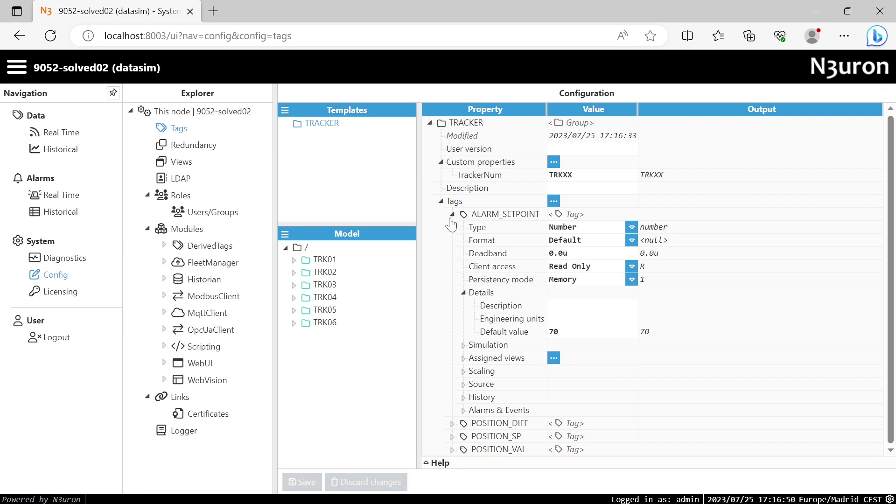
pyautogui.click(452, 215)
# - Check the TRK01 and TRK02 instances and the real-time tag list for the ALARM_SETPOINT tag
pyautogui.click(323, 260)
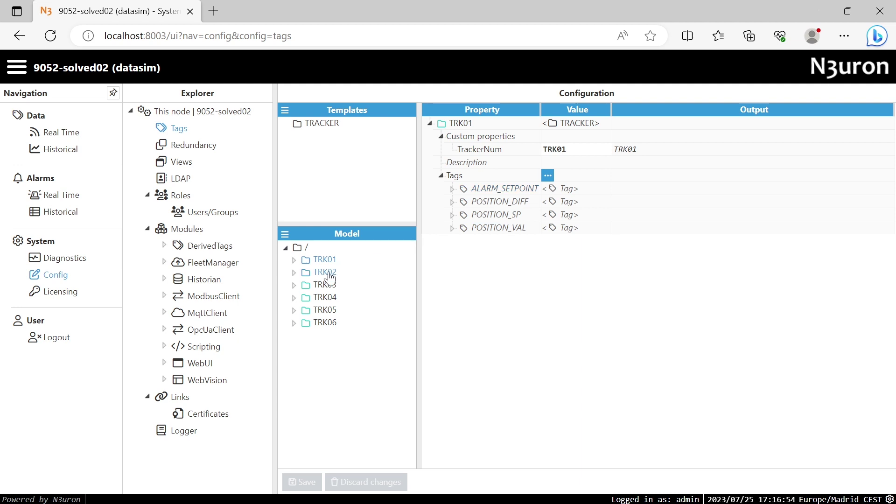
pyautogui.click(325, 272)
pyautogui.click(68, 135)
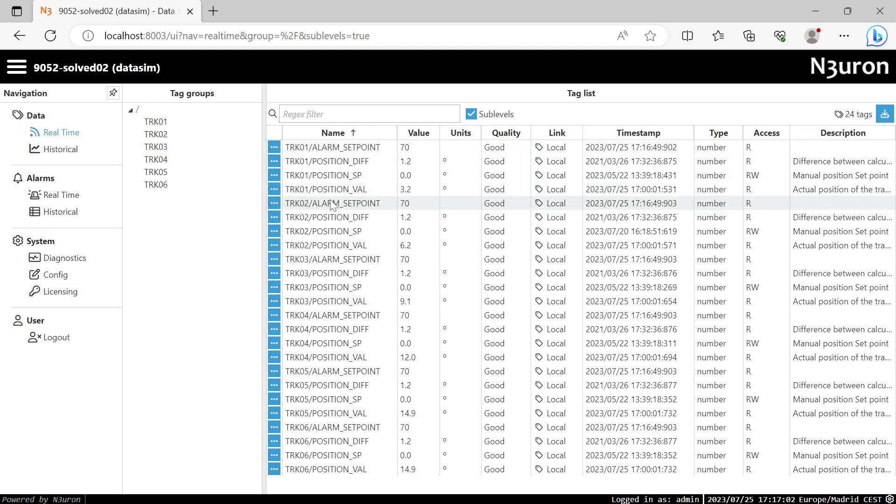
# - Open the ModbusClient configuration and compare the BLK01_CABXX template with its BLK01_CAB01 and BLK01_CAB02 instances
pyautogui.click(51, 278)
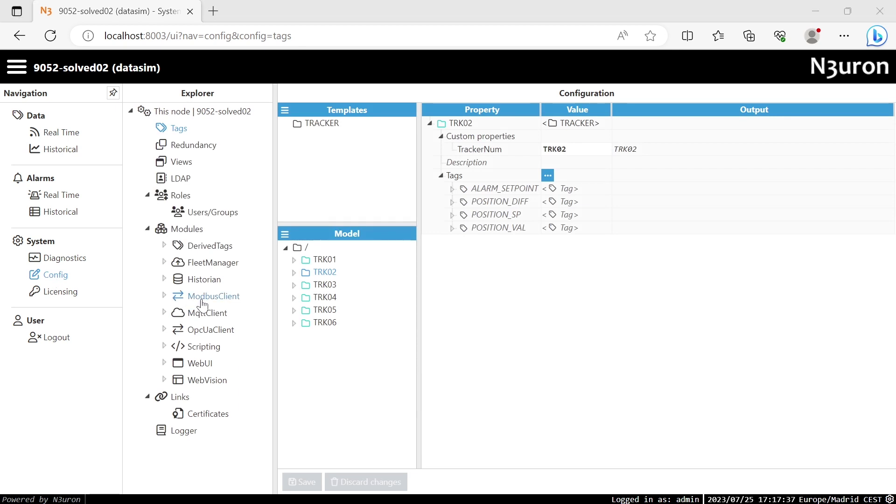
pyautogui.click(203, 299)
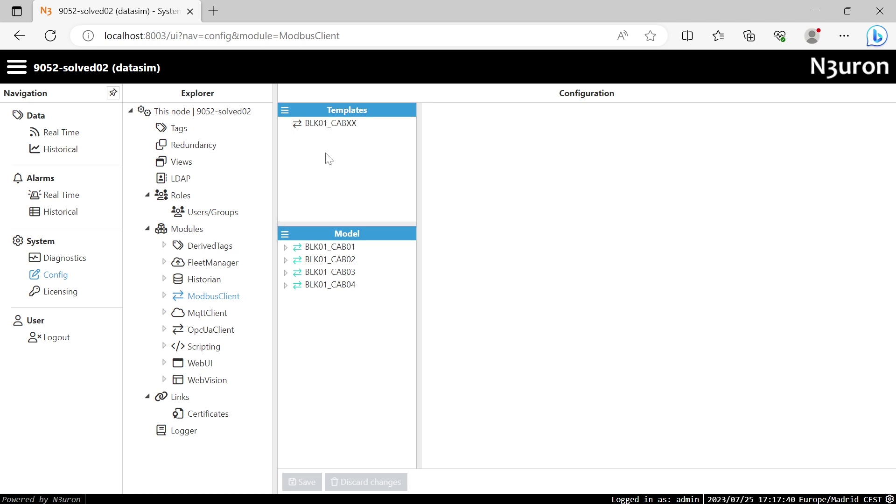
pyautogui.click(344, 125)
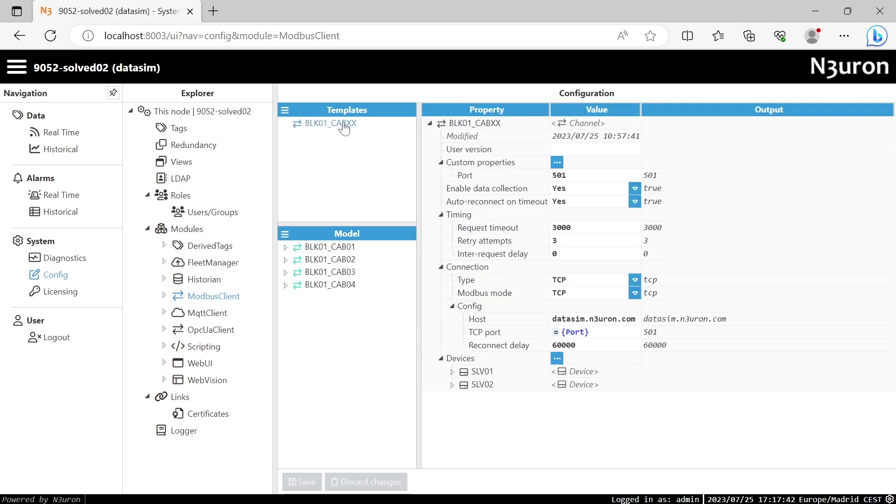
pyautogui.click(320, 249)
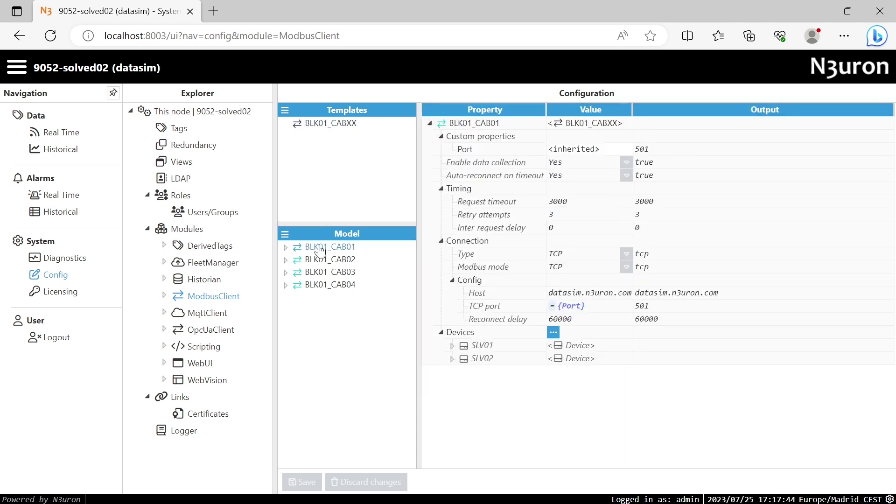
pyautogui.click(320, 263)
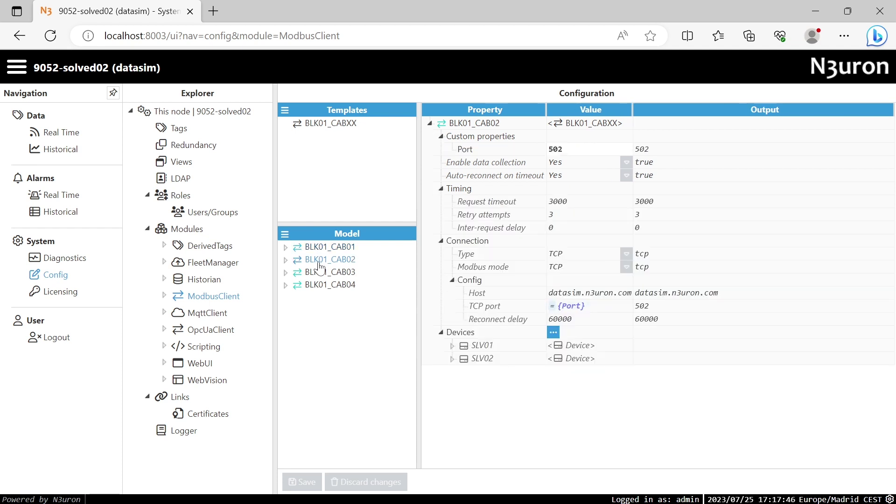